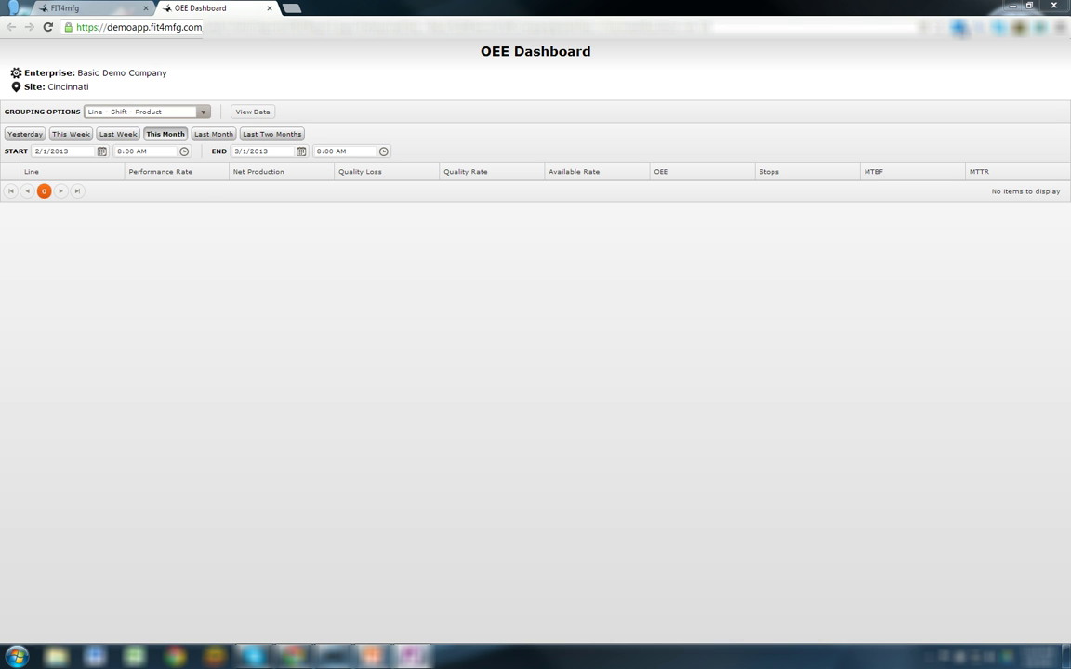
click(203, 112)
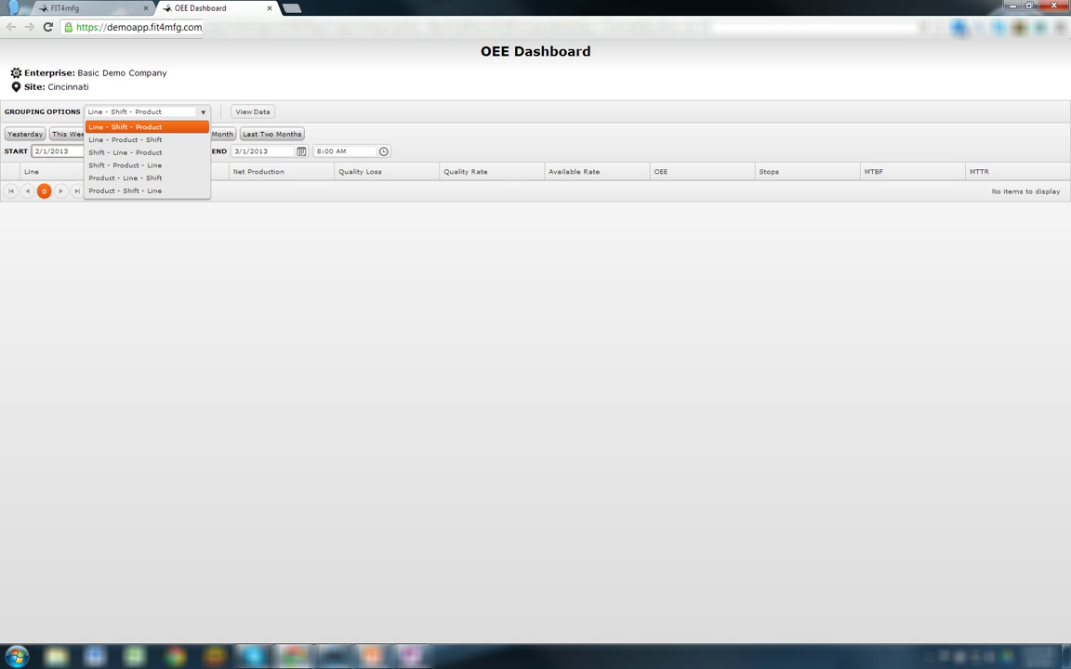
click(202, 111)
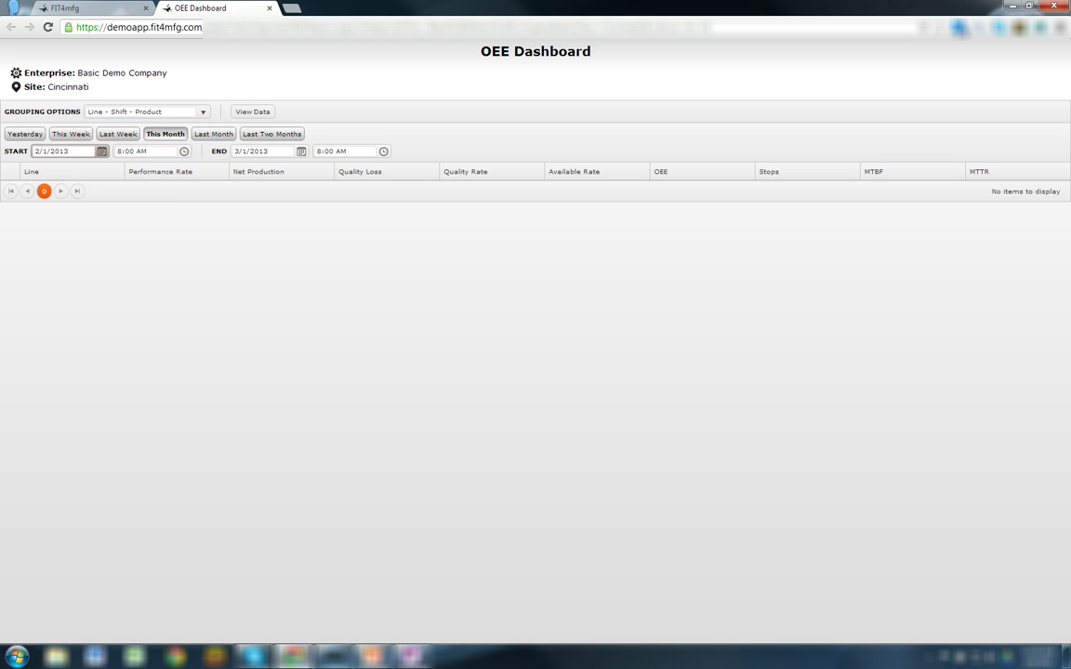
- Set the report's start to 7/1/2012 at 12:00 AM
drag(71, 151, 28, 151)
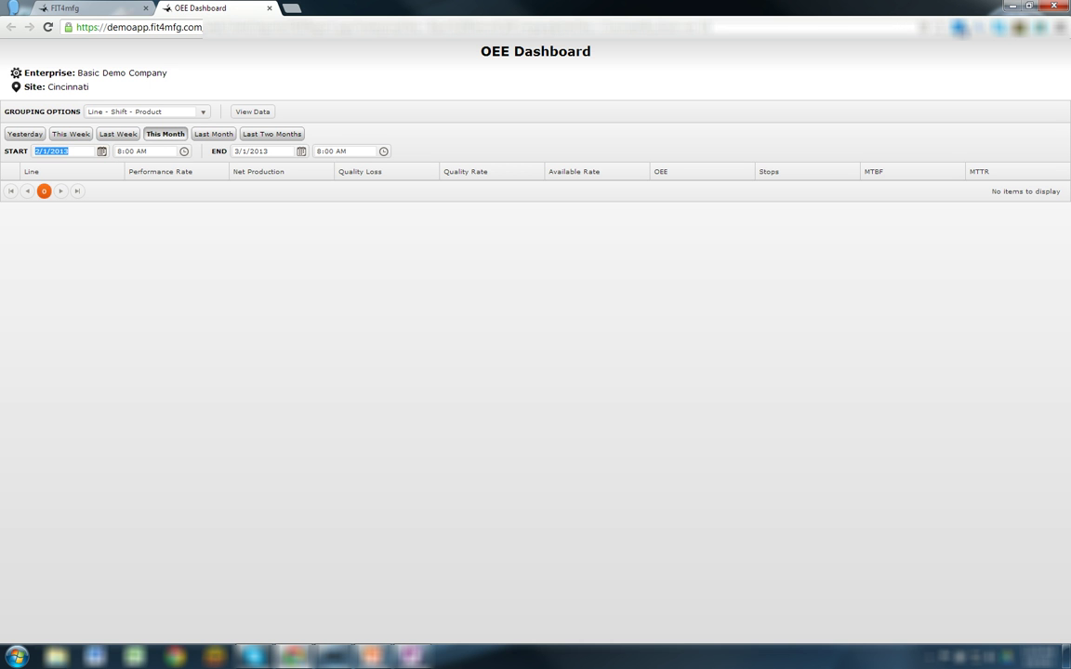
text(07/01/2012)
key(Tab)
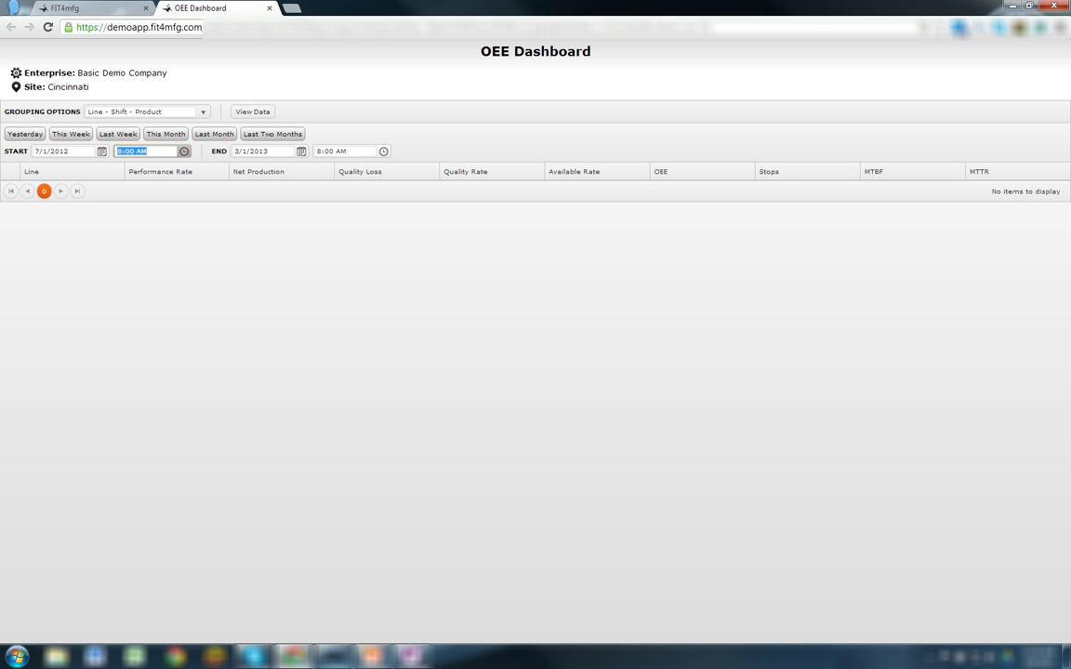
click(184, 151)
scroll(152, 223, up, 5)
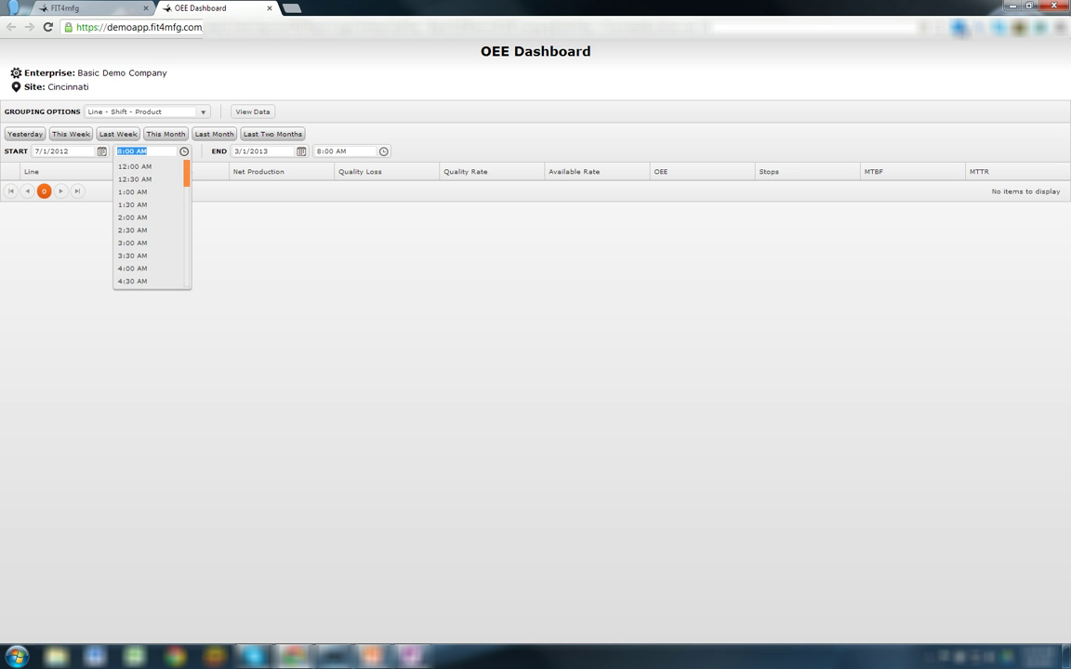
click(134, 167)
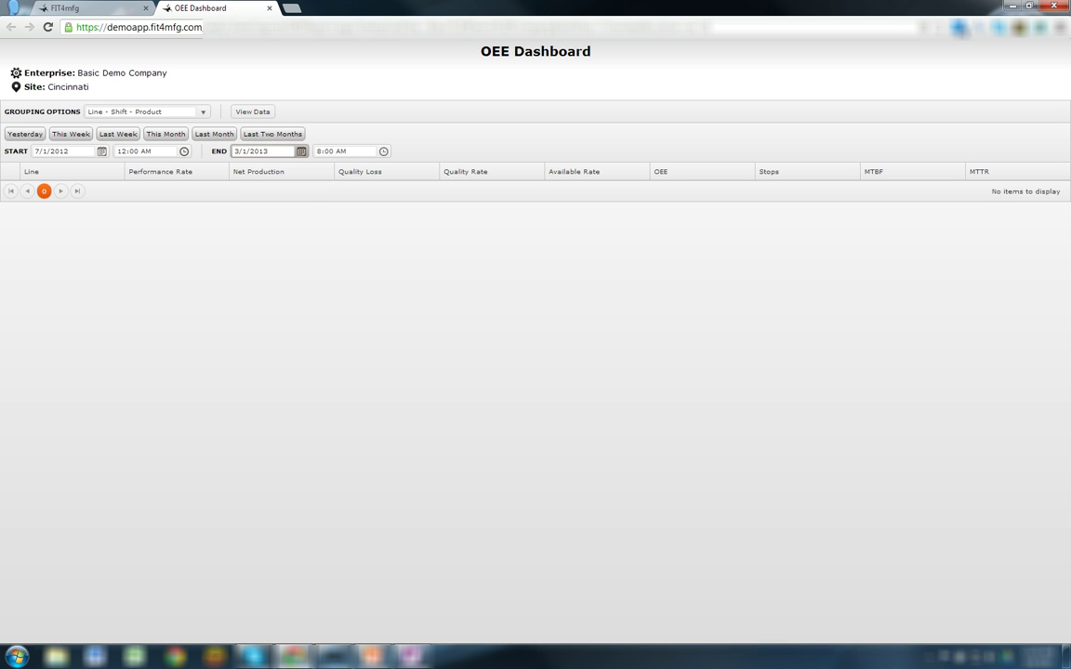
- Set the report's end to 8/1/2012 at 12:00 AM and load the OEE data for that period
click(300, 151)
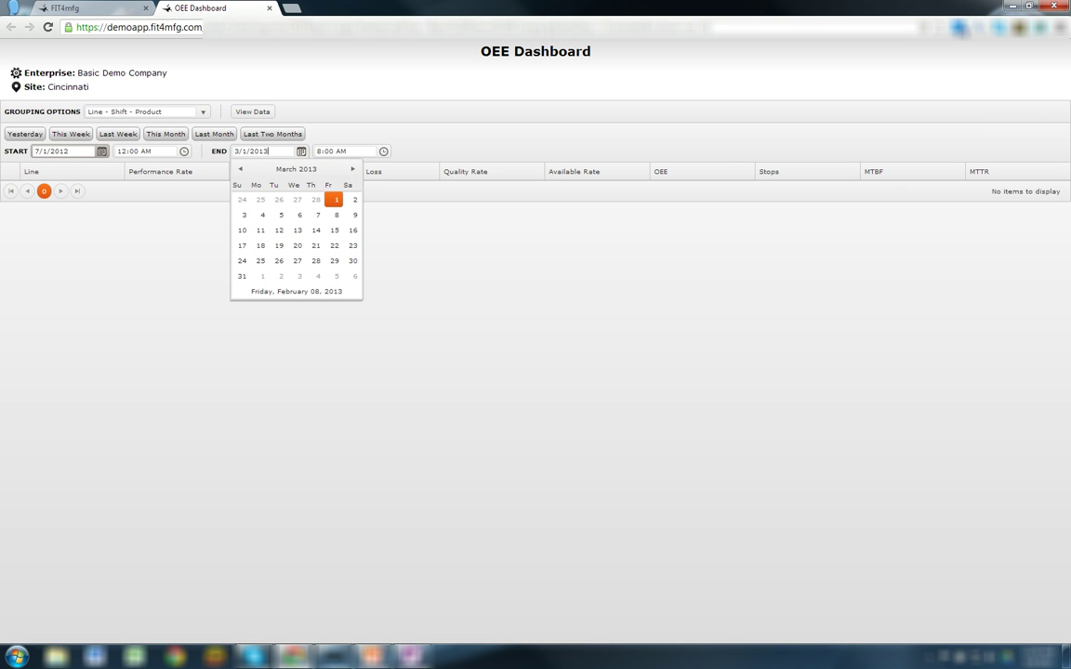
click(240, 168)
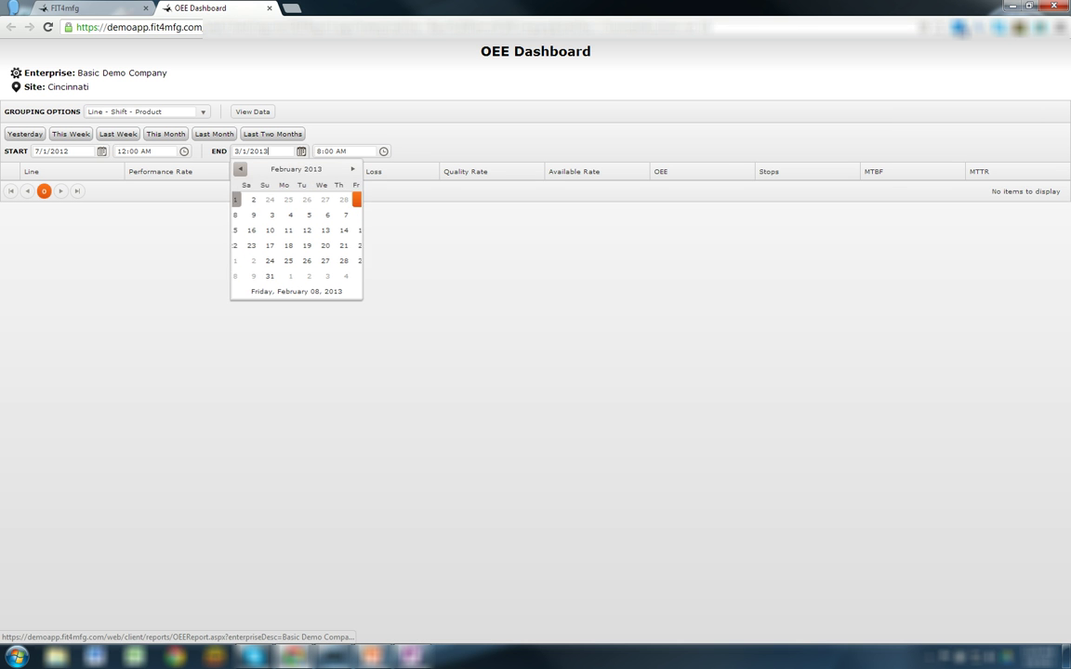
click(240, 168)
click(296, 168)
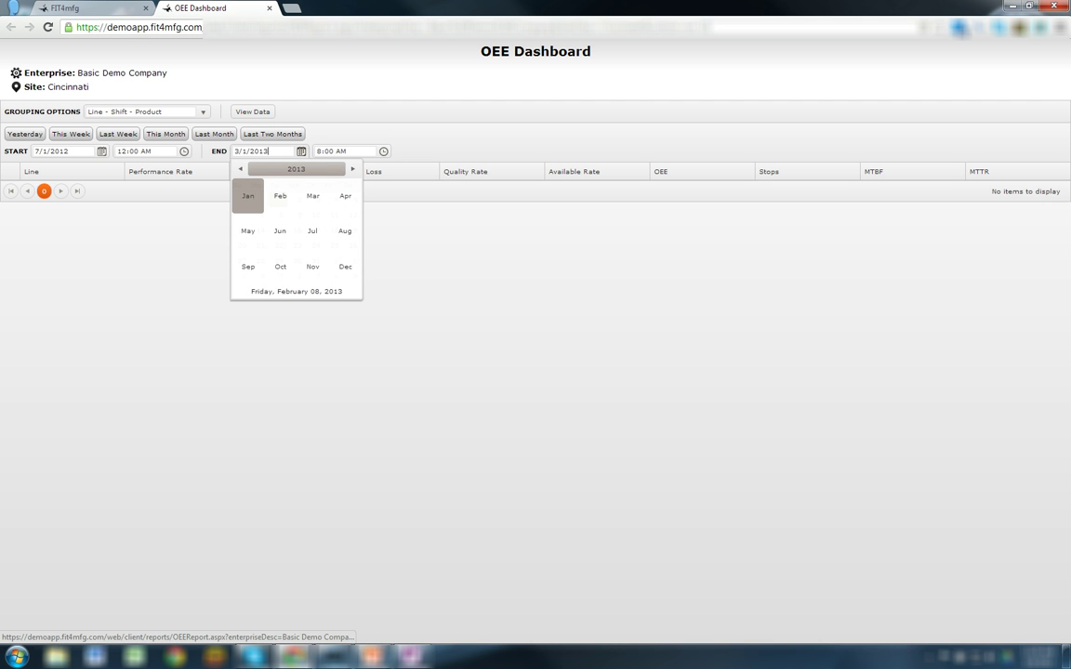
click(239, 168)
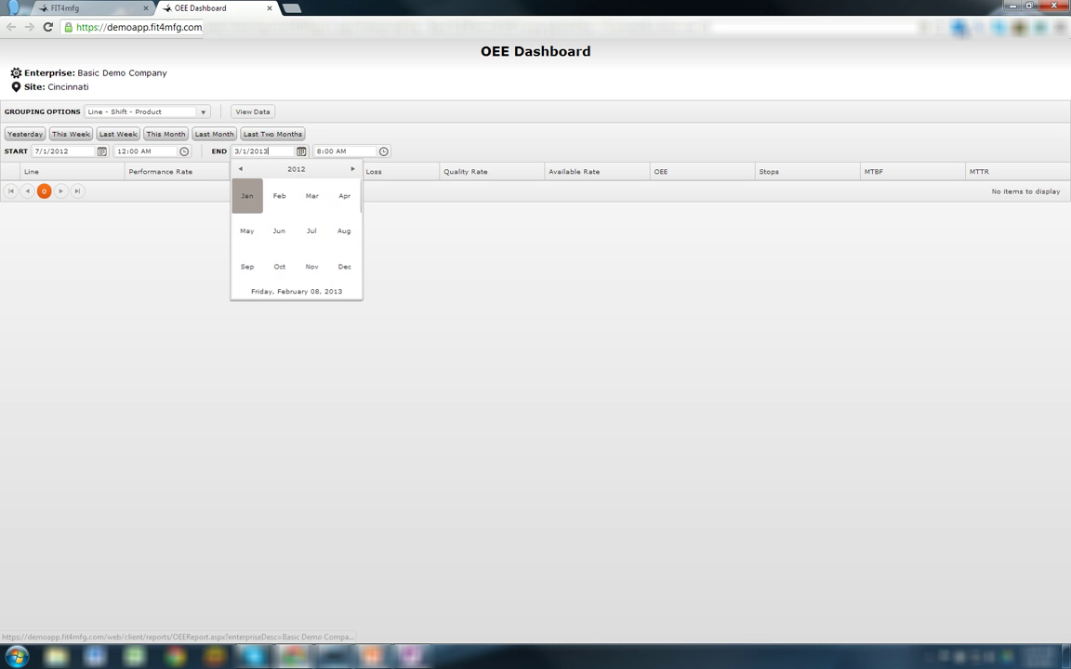
click(345, 231)
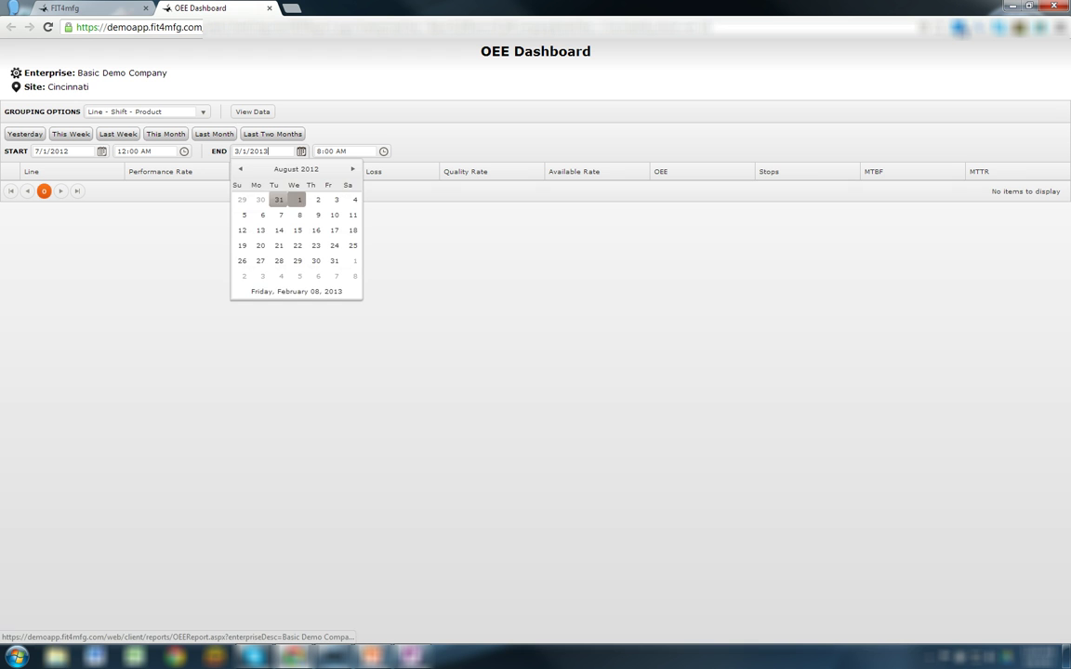
click(298, 199)
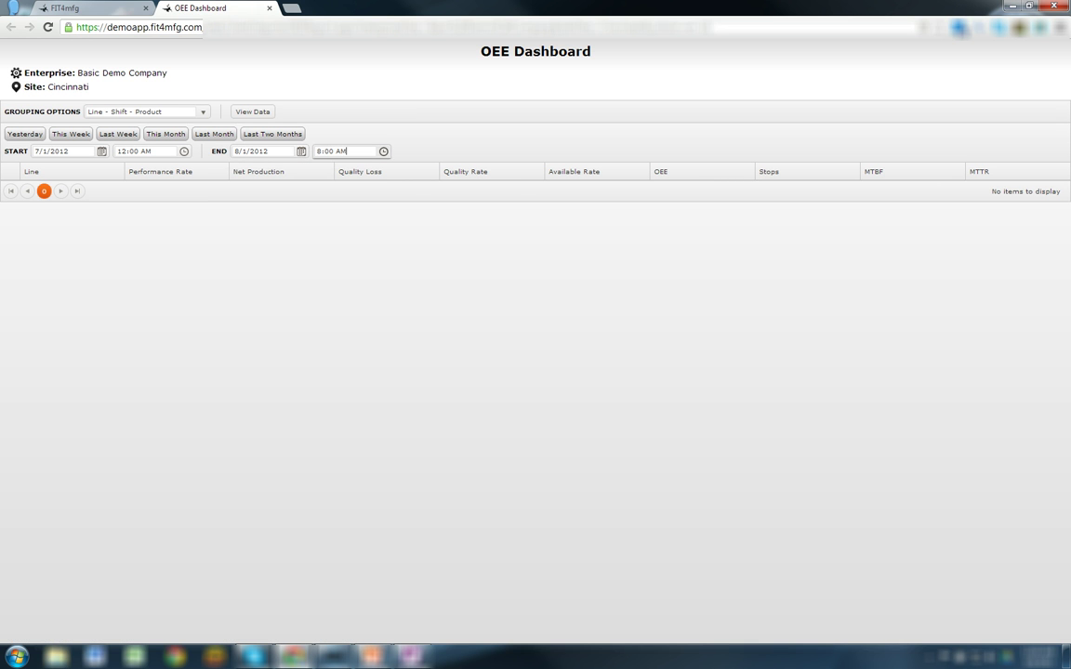
click(383, 150)
click(332, 166)
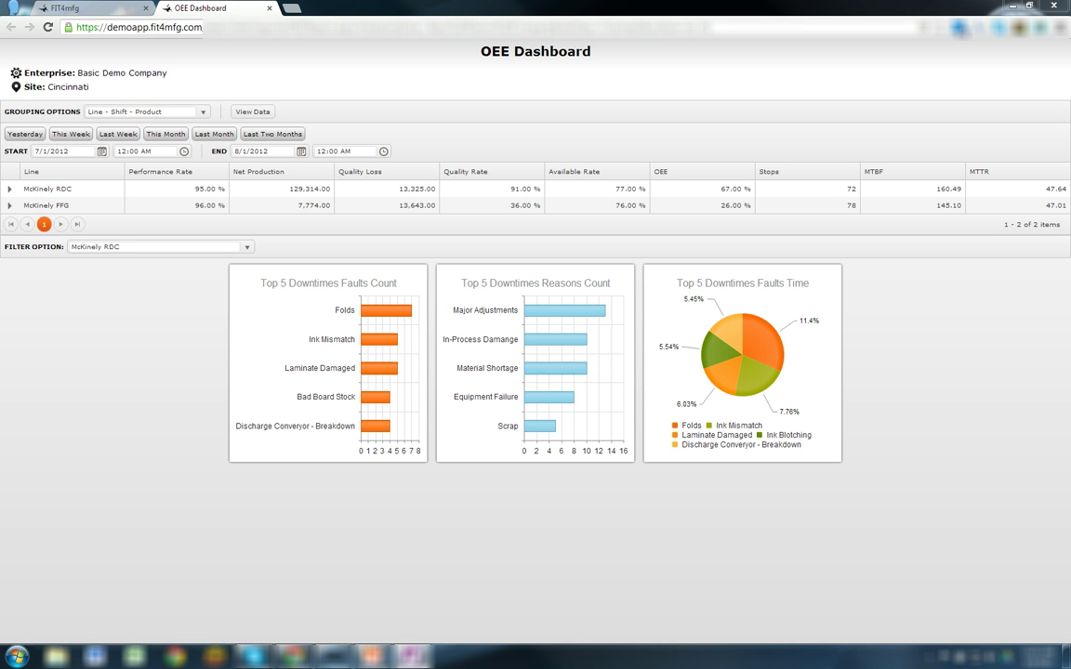
- Drill down the McKinely RDC line through shift A to examine its products' OEE figures, and collapse the line again
click(9, 189)
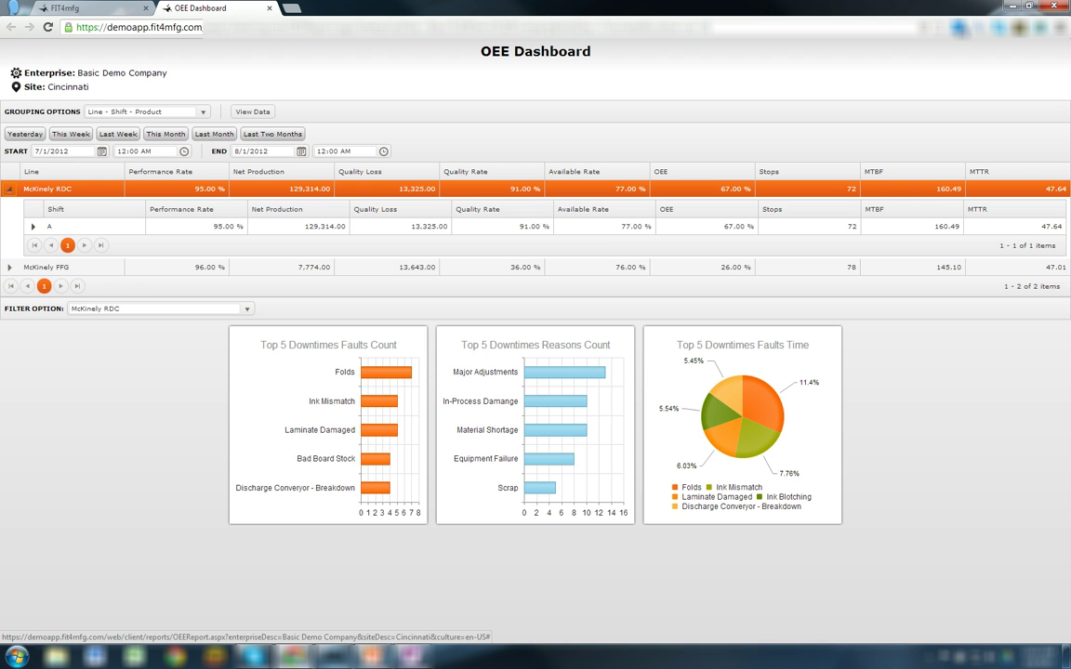
click(32, 226)
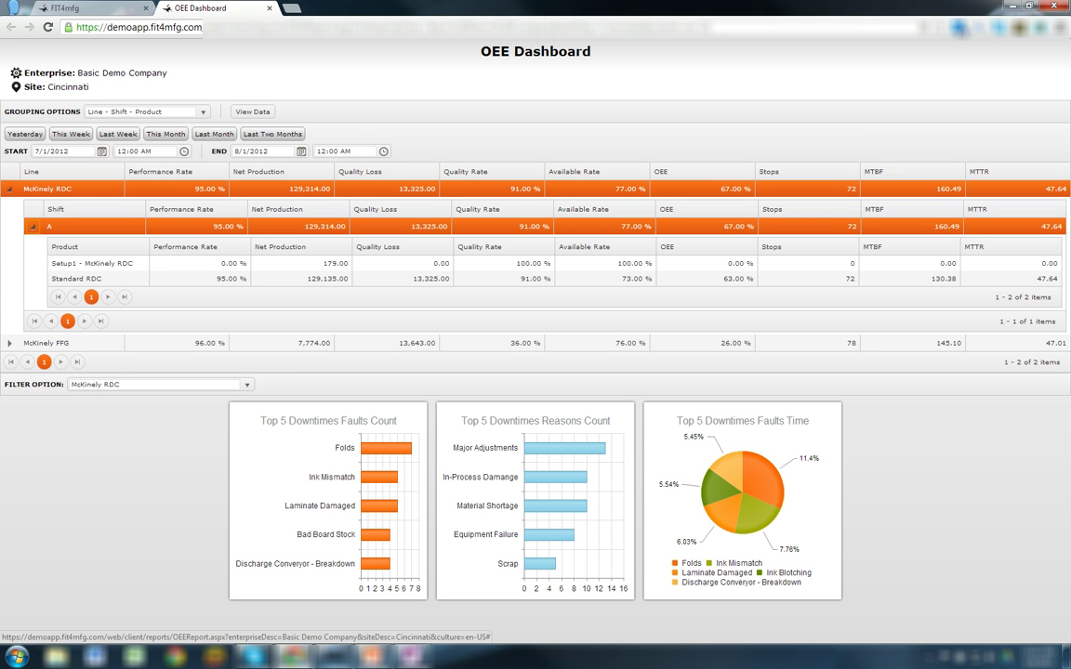
click(9, 189)
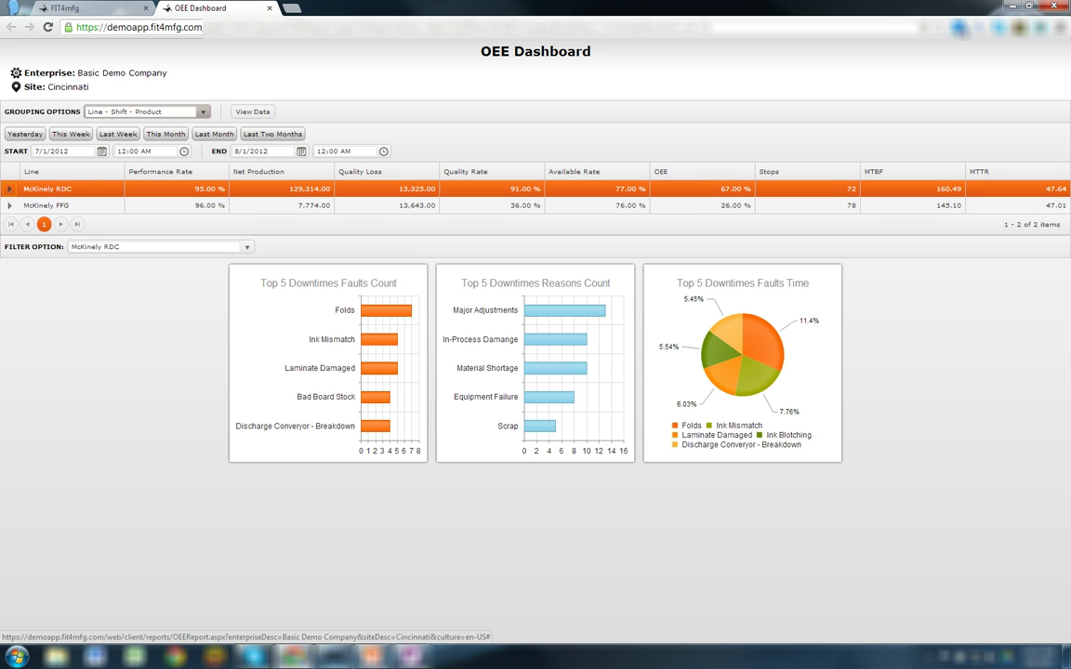
- Examine the downtime records behind Folds in the faults time chart and Major Adjustments in the reasons count chart, closing each list
mouse_move(388, 310)
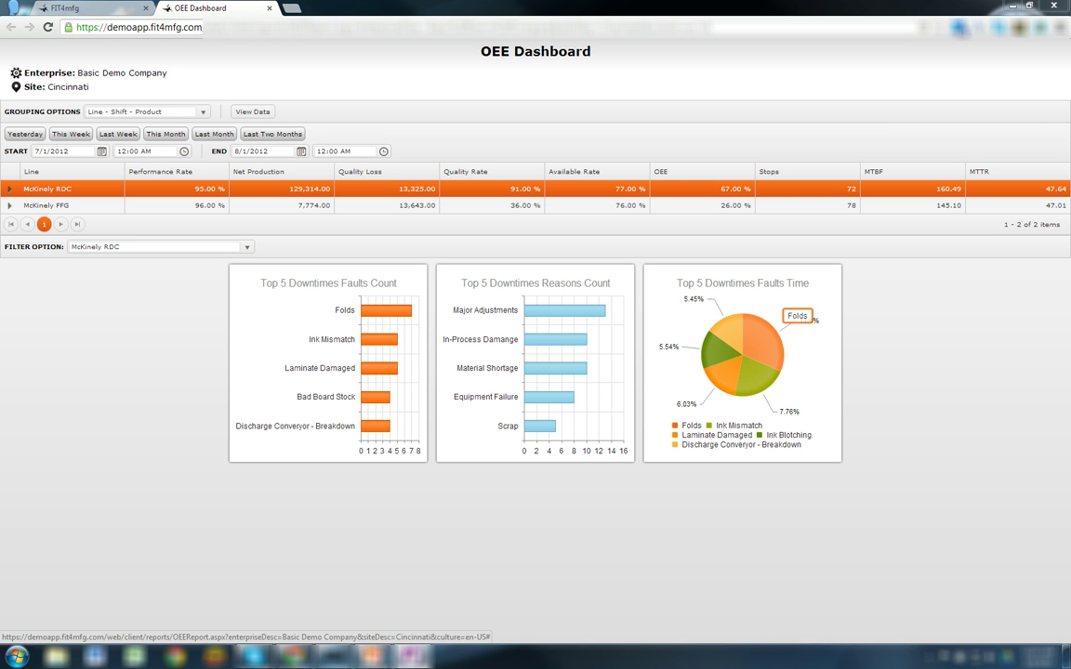
click(762, 340)
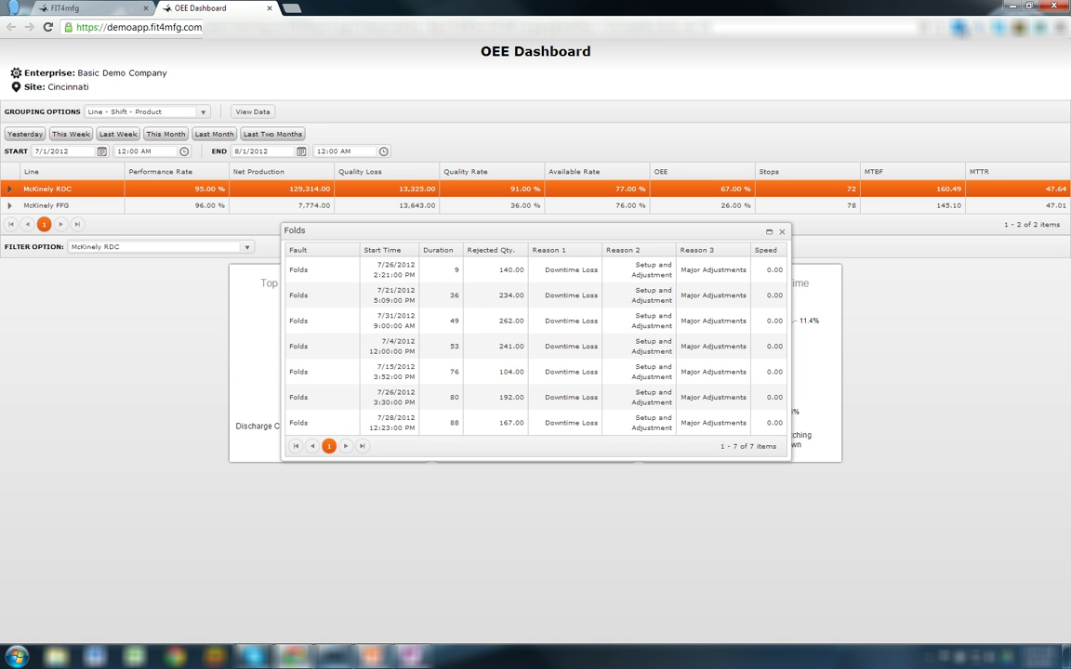
click(781, 232)
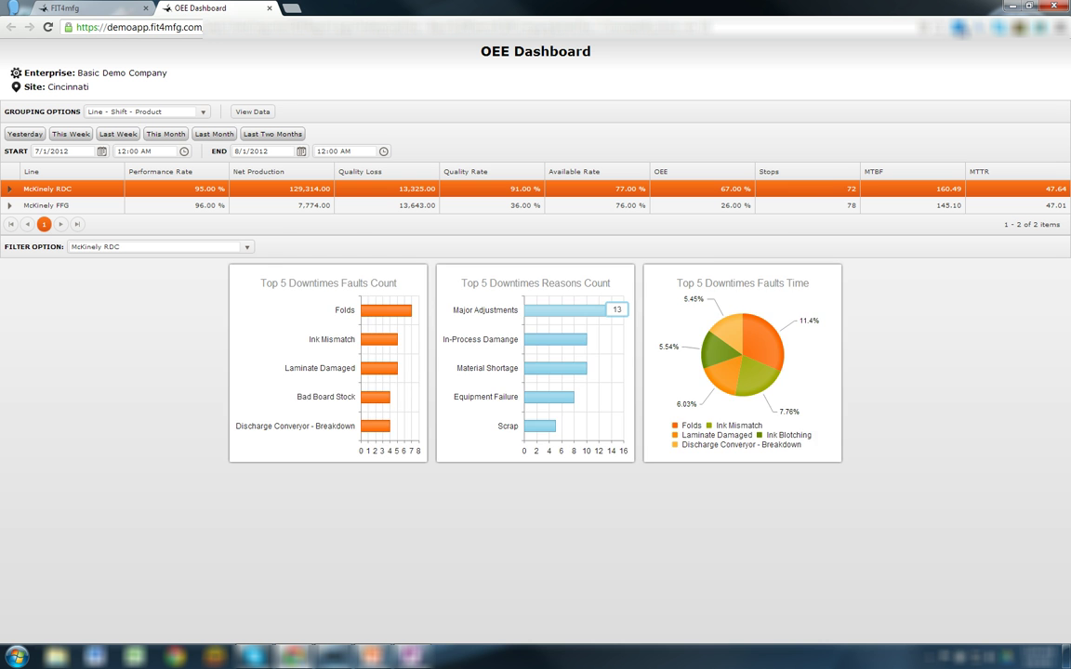
click(567, 311)
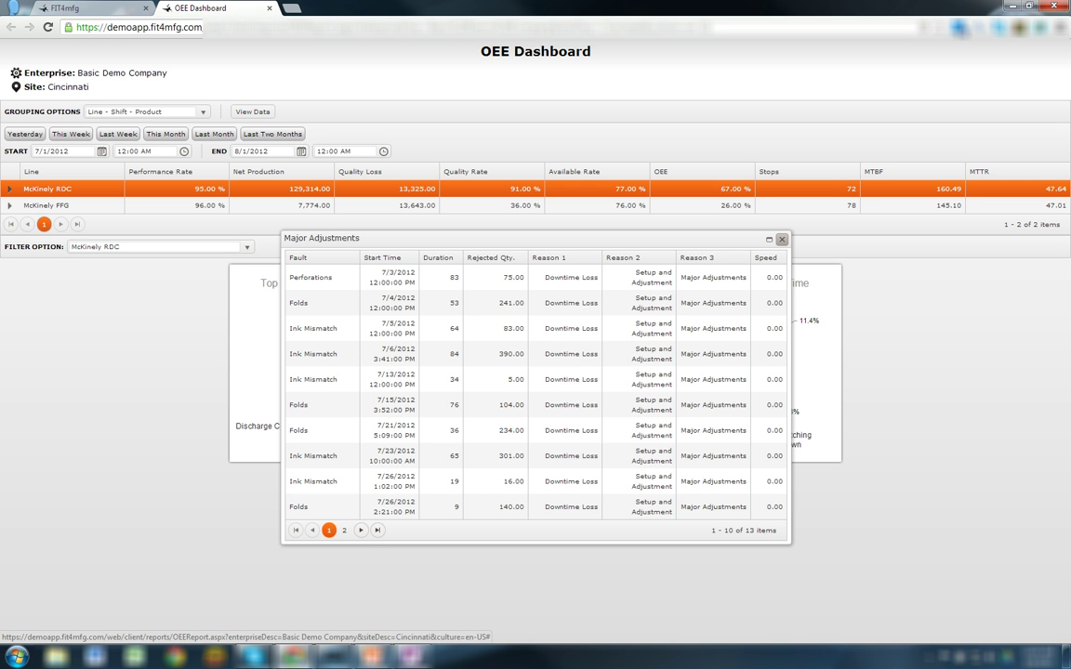
click(781, 239)
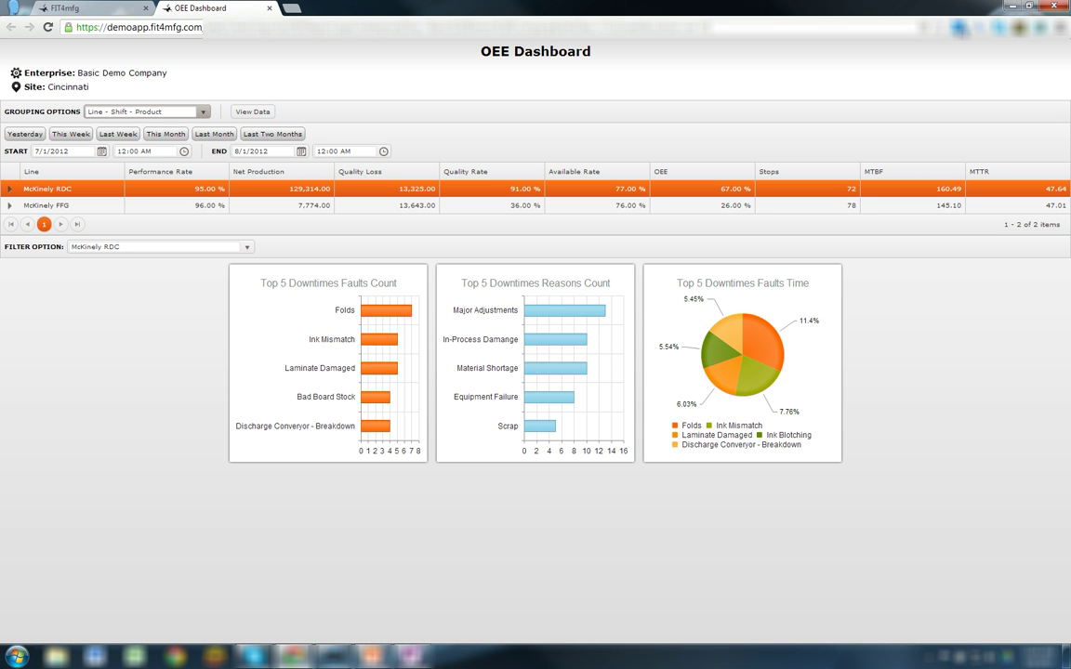
- Change the grouping to Shift - Line - Product and reload the dashboard data
click(163, 111)
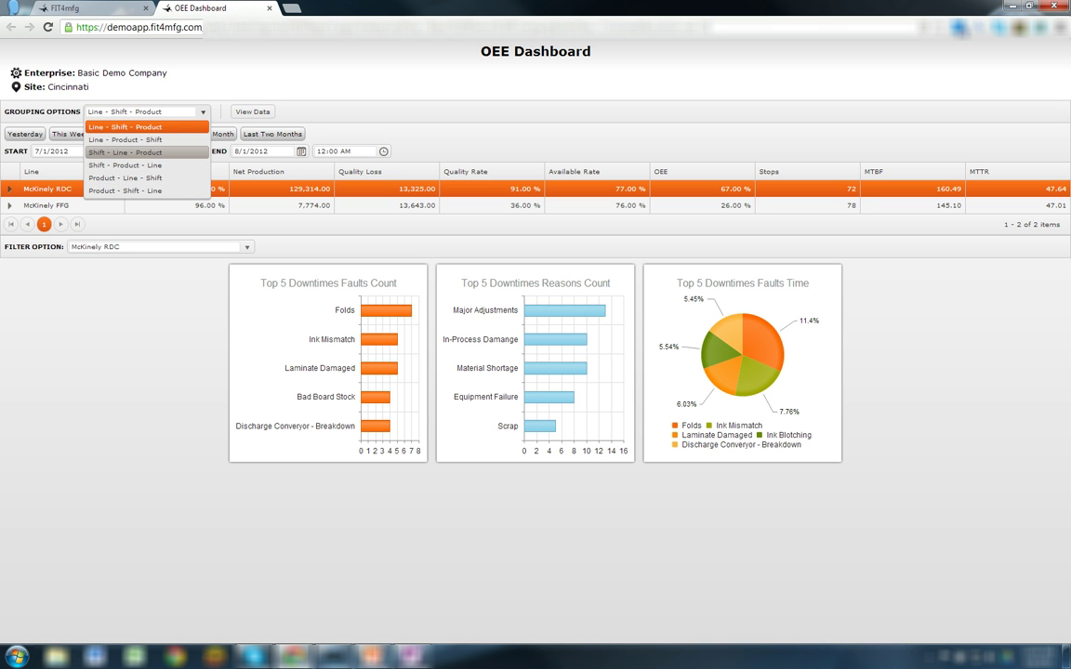
click(125, 151)
click(253, 111)
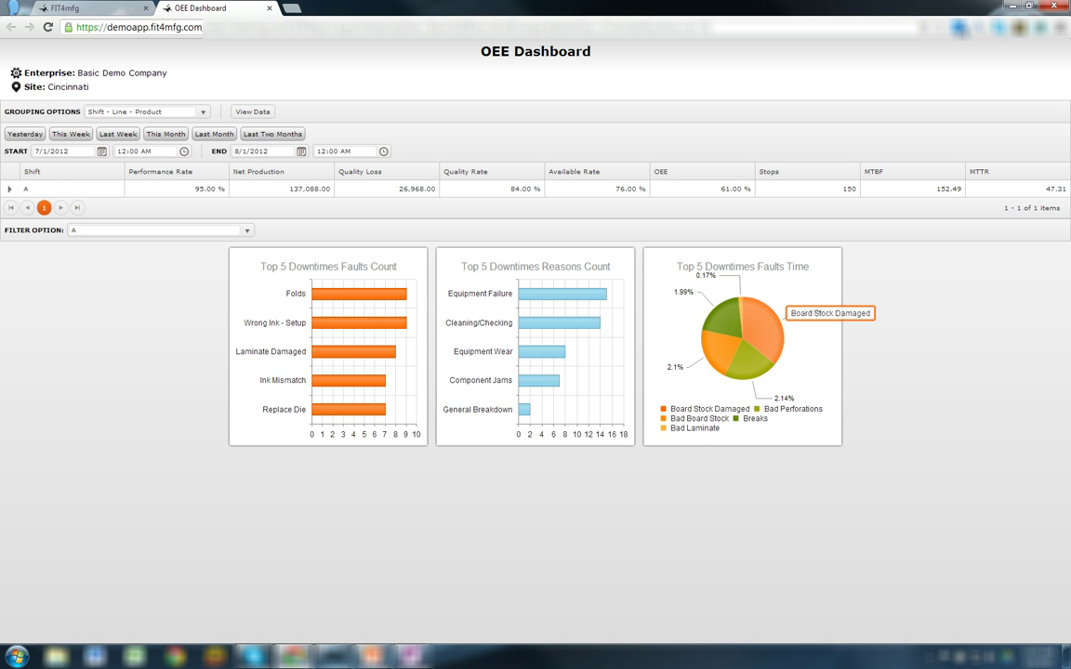
- Examine the downtime records for Equipment Failure in the reasons count chart and Board Stock Damaged in the faults time chart
click(562, 293)
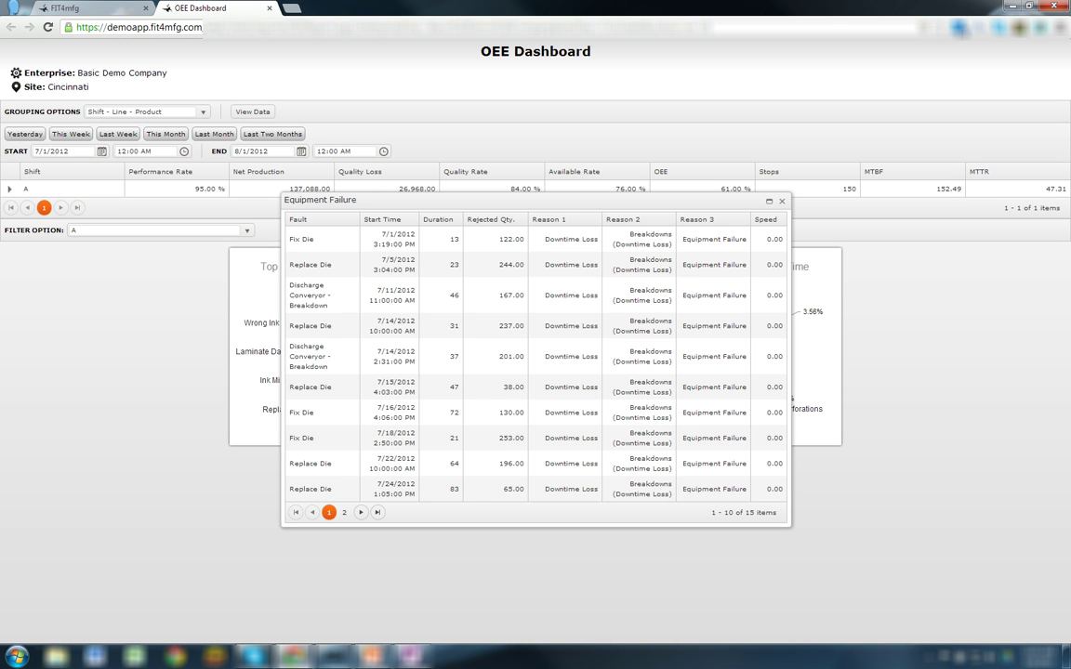
click(781, 201)
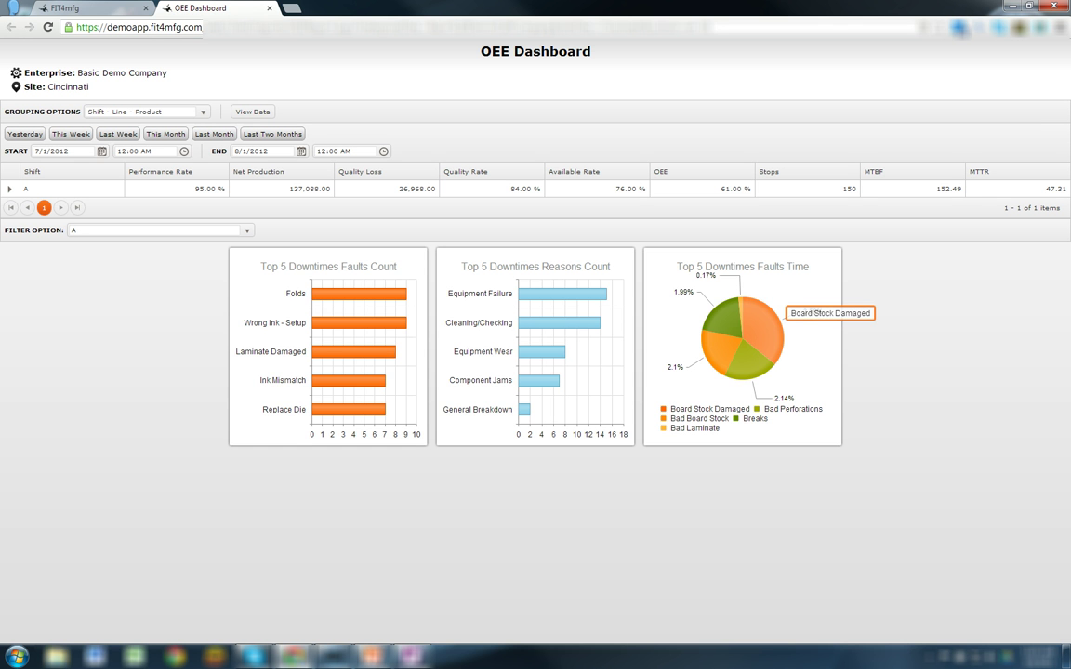
click(766, 326)
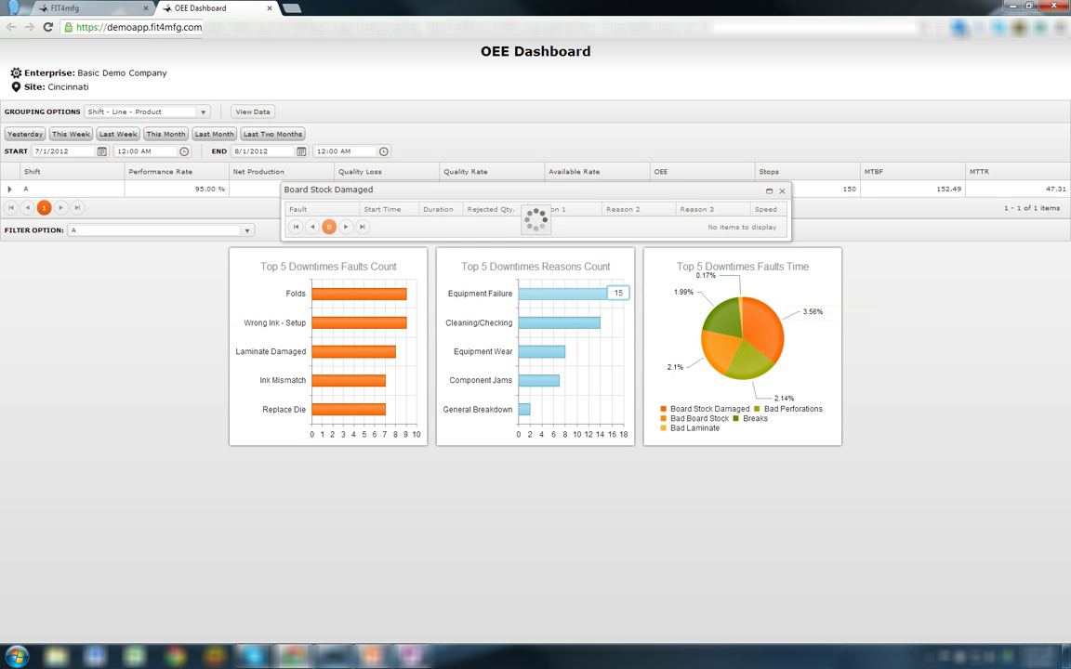